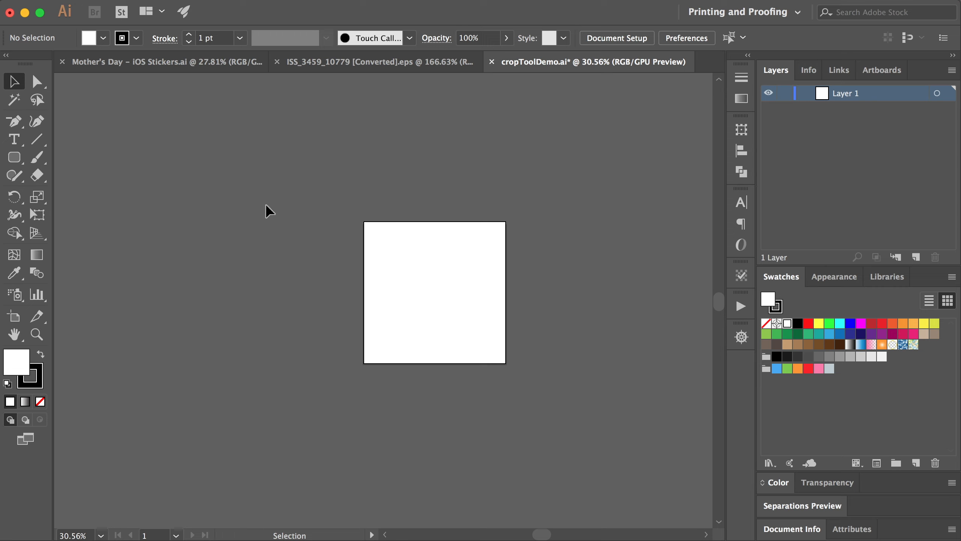
Place the linked photo IMG_5385.jpg from the Crop Tool folder at full size, covering the artboard
{"action": "left_click", "coordinate": [133, 1]}
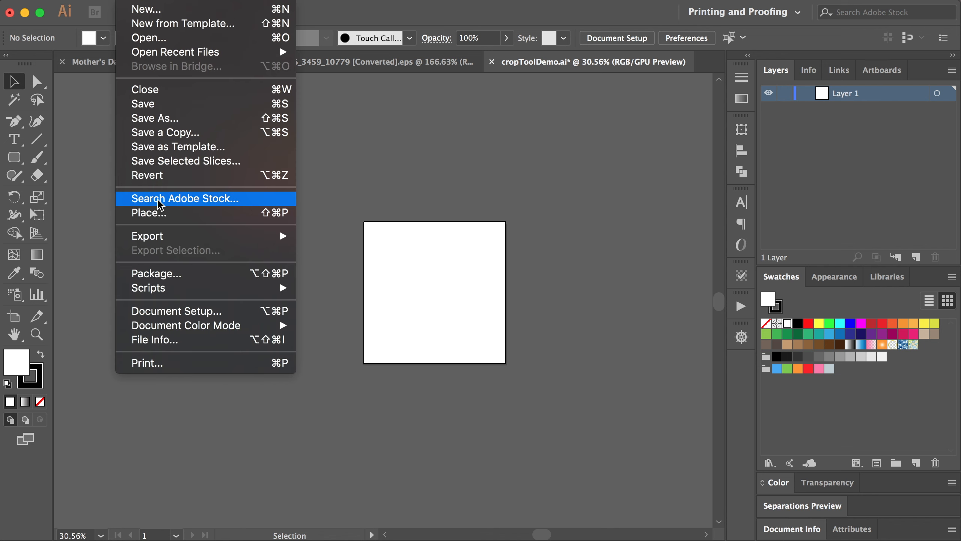
{"action": "left_click", "coordinate": [159, 213]}
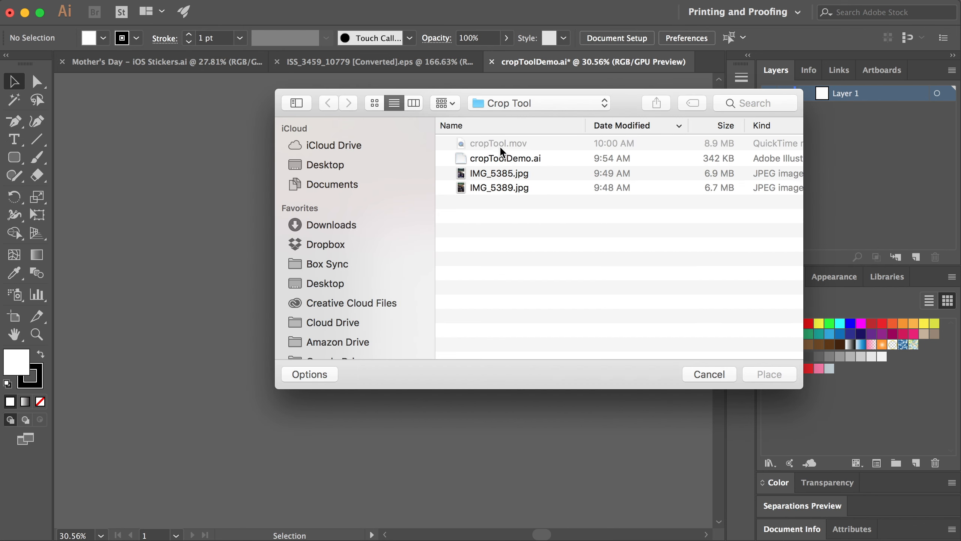
{"action": "left_click_drag", "start_coordinate": [628, 104], "coordinate": [575, 104]}
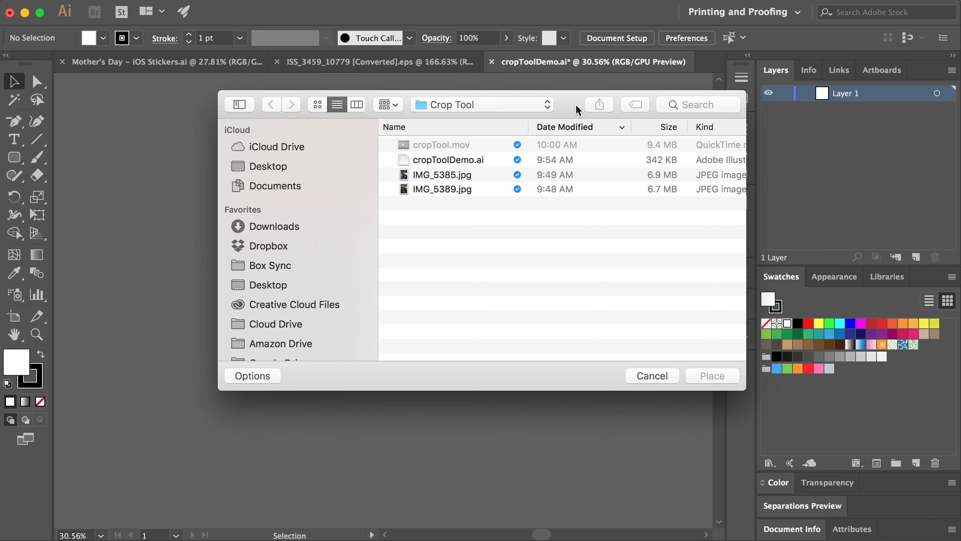
{"action": "left_click", "coordinate": [458, 176]}
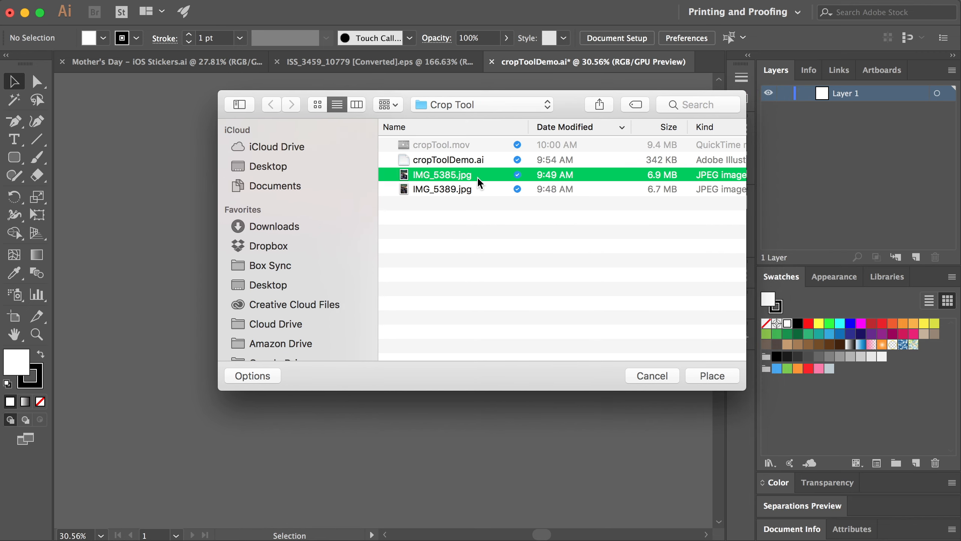
{"action": "left_click", "coordinate": [713, 376]}
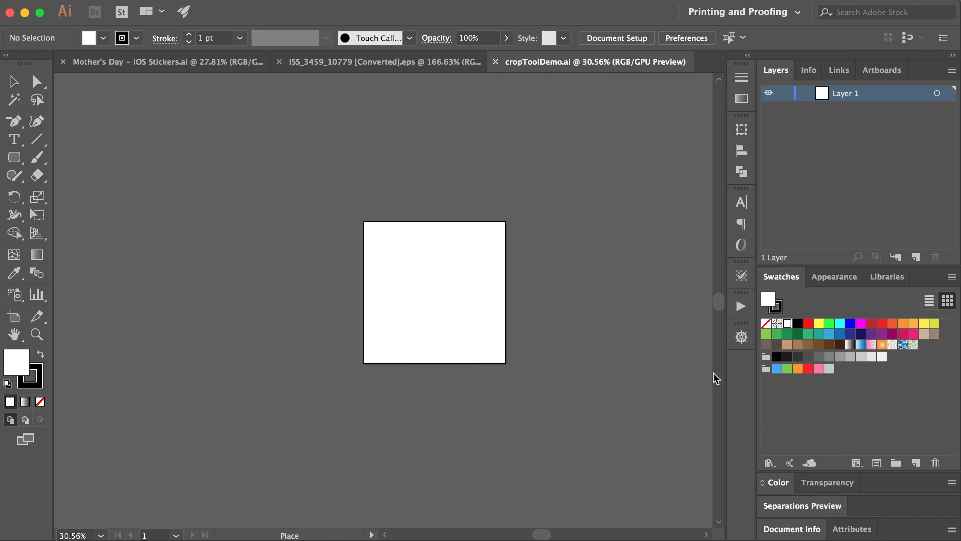
{"action": "left_click", "coordinate": [167, 148]}
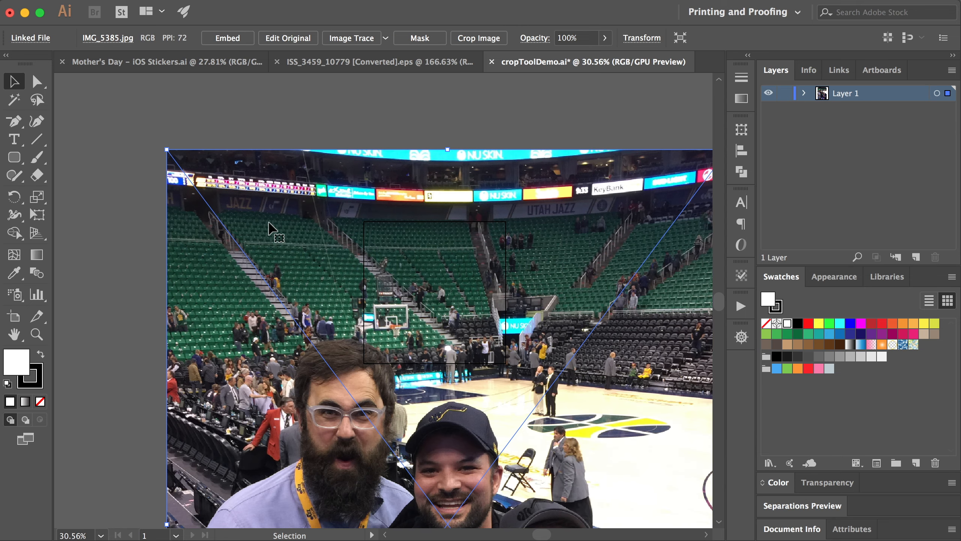
Move the placed photo off the artboard so that it sits just beside the artboard's left edge
{"action": "scroll", "coordinate": [246, 335], "scroll_direction": "down", "scroll_amount": 5}
{"action": "scroll", "coordinate": [247, 338], "scroll_direction": "down", "scroll_amount": 3}
{"action": "scroll", "coordinate": [246, 336], "scroll_direction": "down", "scroll_amount": 4}
{"action": "scroll", "coordinate": [246, 337], "scroll_direction": "left", "scroll_amount": 1}
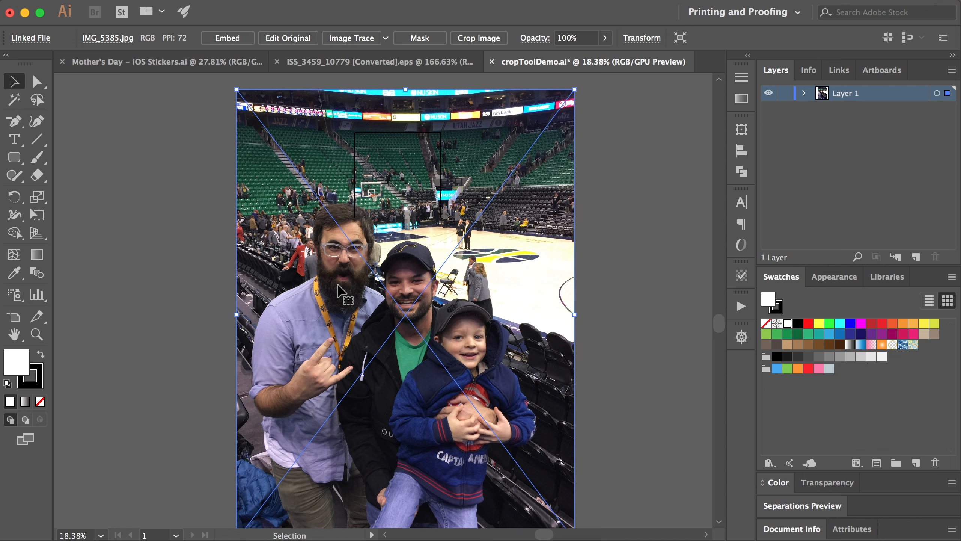
{"action": "scroll", "coordinate": [338, 291], "scroll_direction": "down", "scroll_amount": 3}
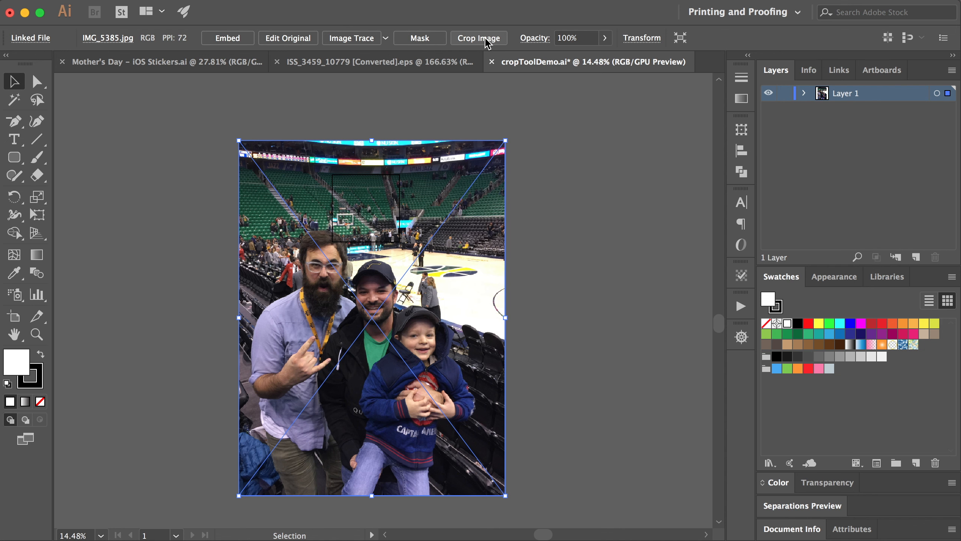
{"action": "left_click_drag", "start_coordinate": [422, 278], "coordinate": [243, 264]}
{"action": "scroll", "coordinate": [378, 246], "scroll_direction": "left", "scroll_amount": 6}
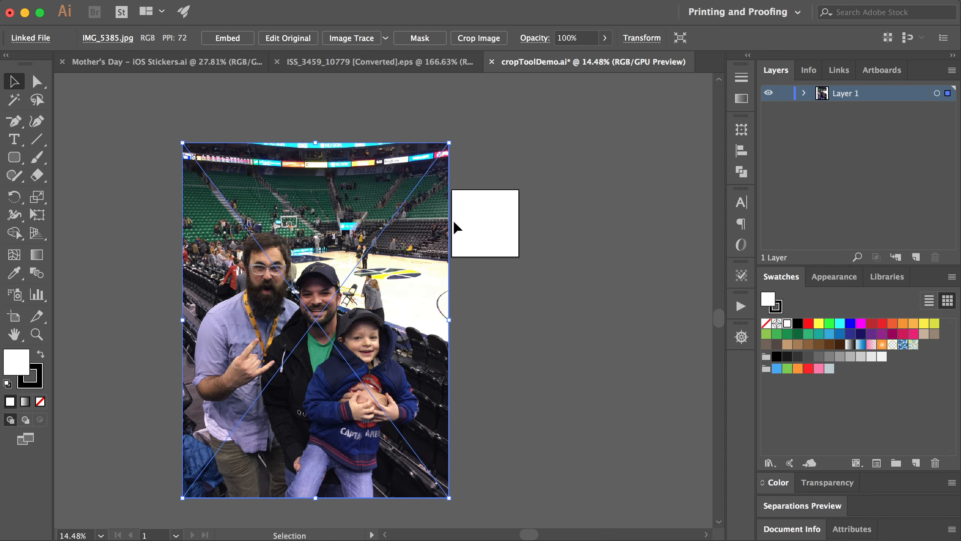
{"action": "left_click_drag", "start_coordinate": [391, 251], "coordinate": [371, 234]}
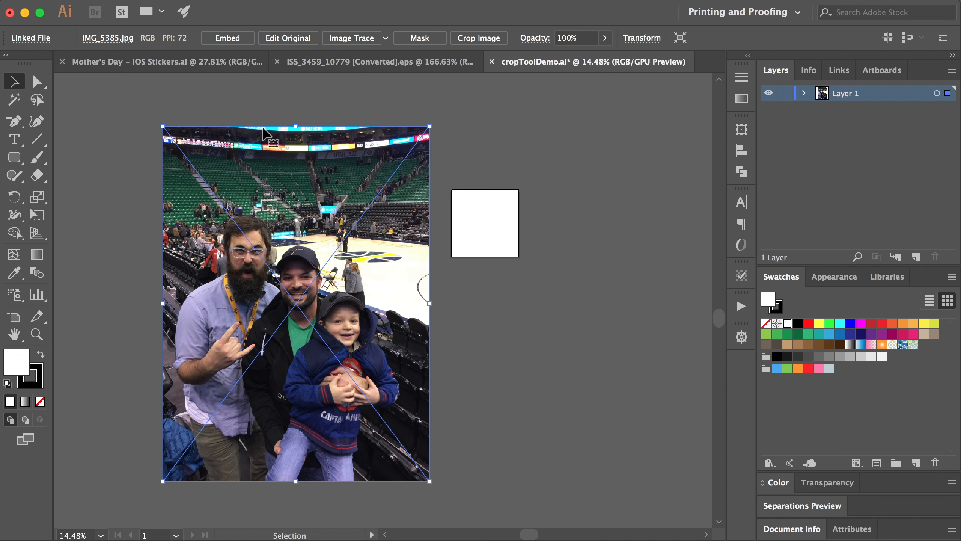
Start Crop Image on the photo, accept embedding a copy, and lower the crop area's top edge to a height of about 2554 px
{"action": "left_click", "coordinate": [487, 43]}
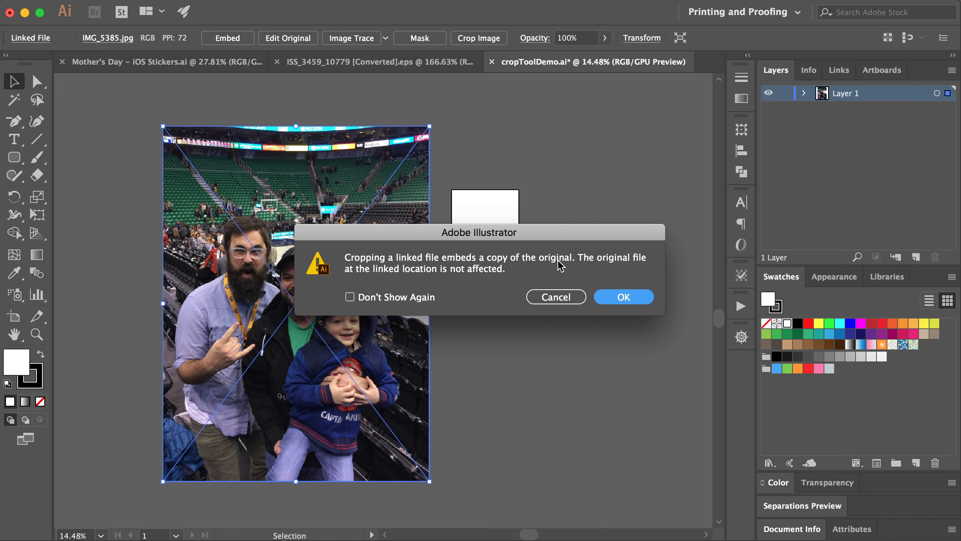
{"action": "left_click", "coordinate": [618, 297]}
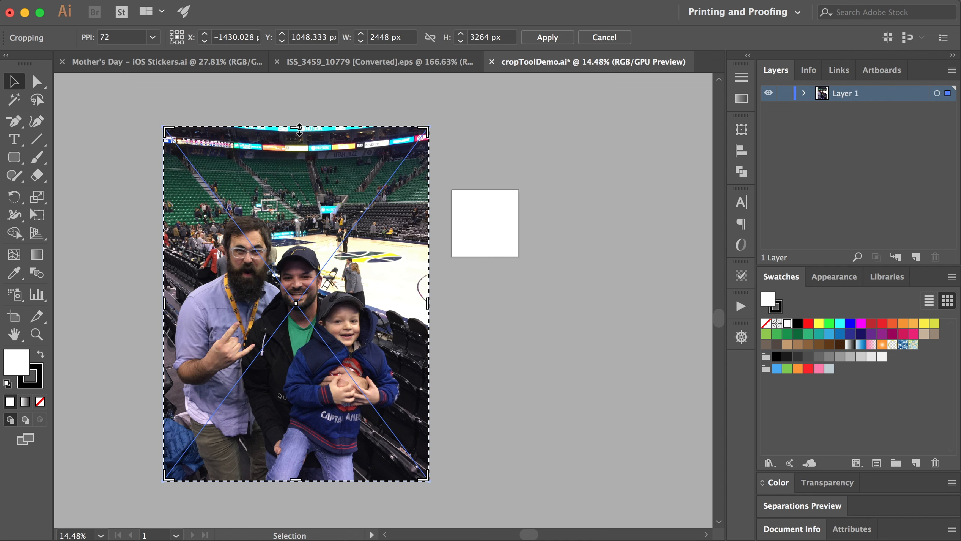
{"action": "left_click_drag", "start_coordinate": [299, 130], "coordinate": [290, 190]}
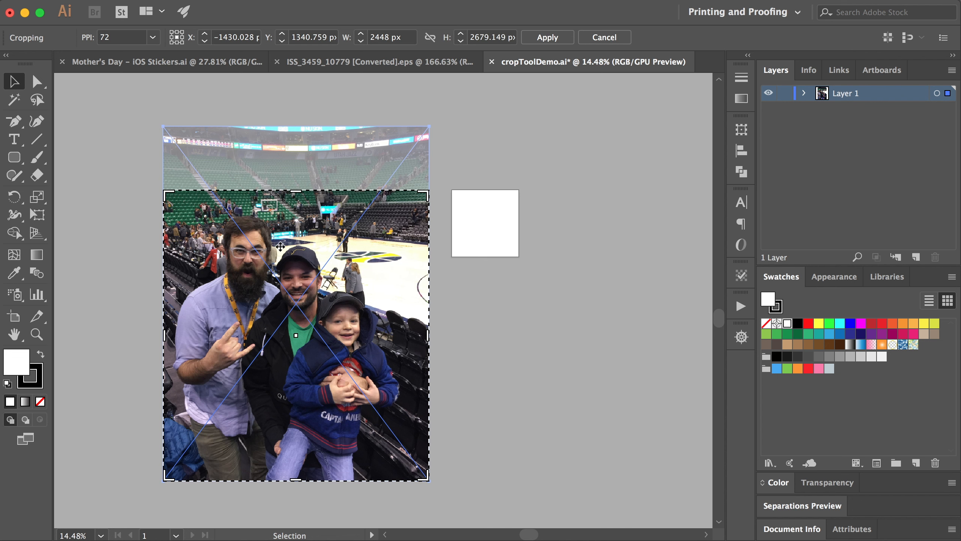
{"action": "left_click_drag", "start_coordinate": [257, 246], "coordinate": [284, 245]}
{"action": "mouse_move", "coordinate": [301, 193]}
{"action": "left_mouse_down"}
{"action": "mouse_move", "coordinate": [301, 179]}
{"action": "mouse_move", "coordinate": [308, 207]}
{"action": "left_mouse_up"}
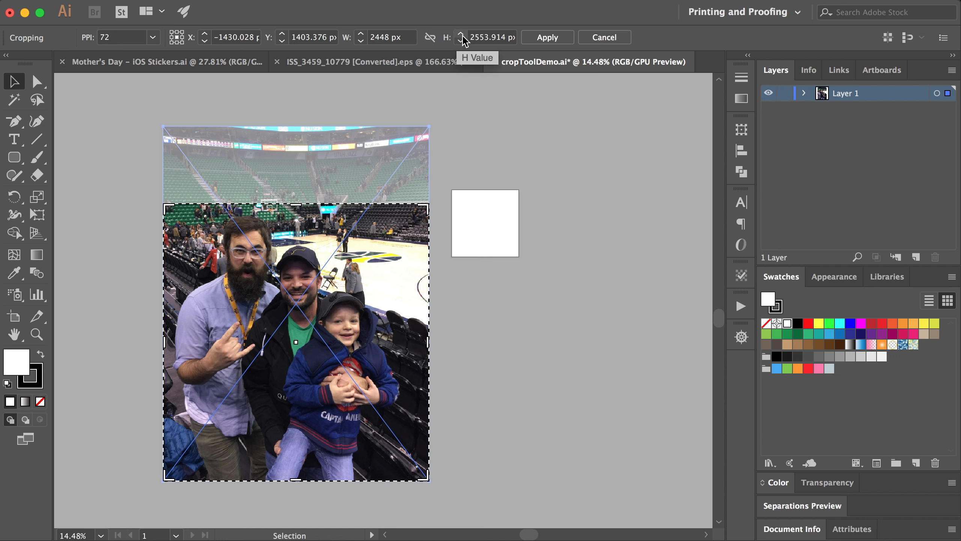
Set the crop area's height to 2448 px to make it square and apply the crop
{"action": "left_click_drag", "start_coordinate": [473, 37], "coordinate": [505, 38]}
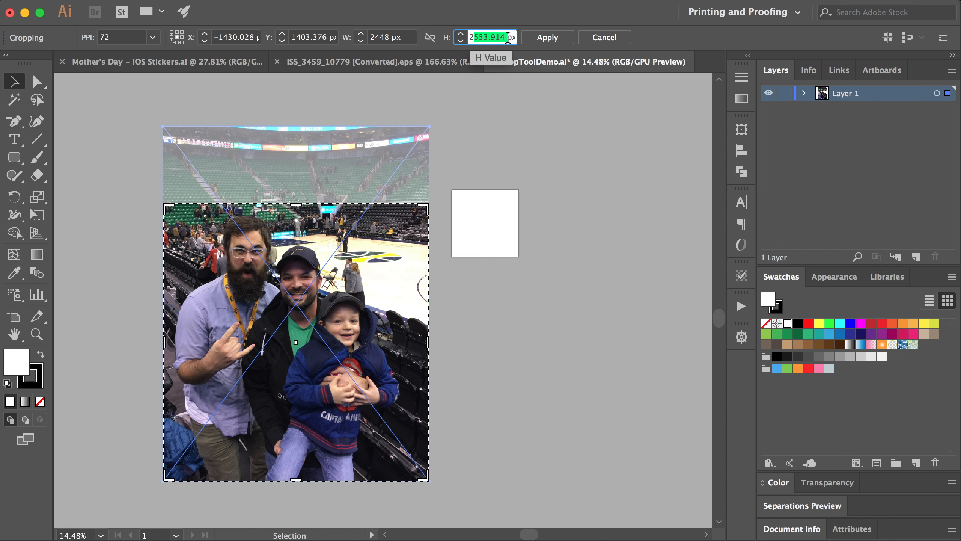
{"action": "type", "text": "448"}
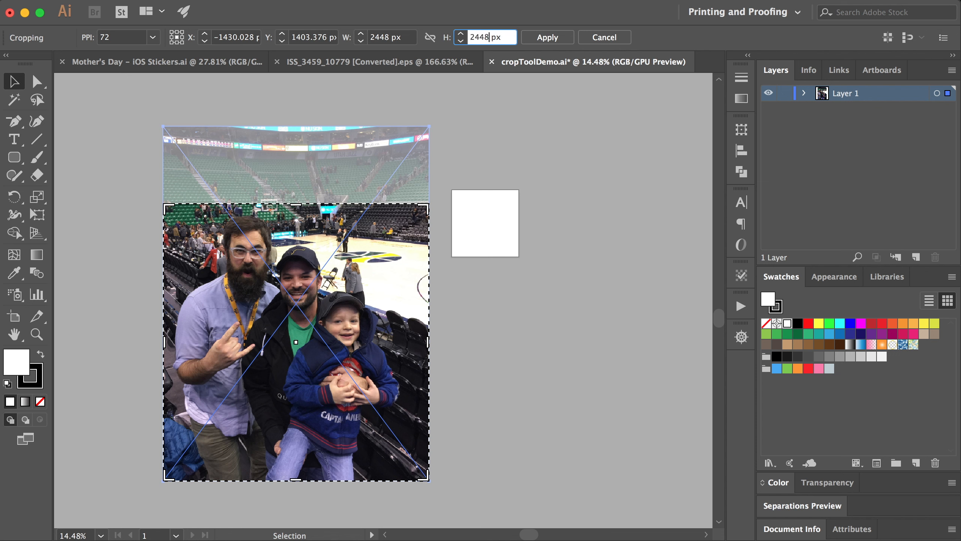
{"action": "mouse_move", "coordinate": [341, 276]}
{"action": "left_mouse_down"}
{"action": "mouse_move", "coordinate": [341, 258]}
{"action": "mouse_move", "coordinate": [341, 283]}
{"action": "mouse_move", "coordinate": [342, 274]}
{"action": "left_mouse_up"}
{"action": "left_click", "coordinate": [550, 37]}
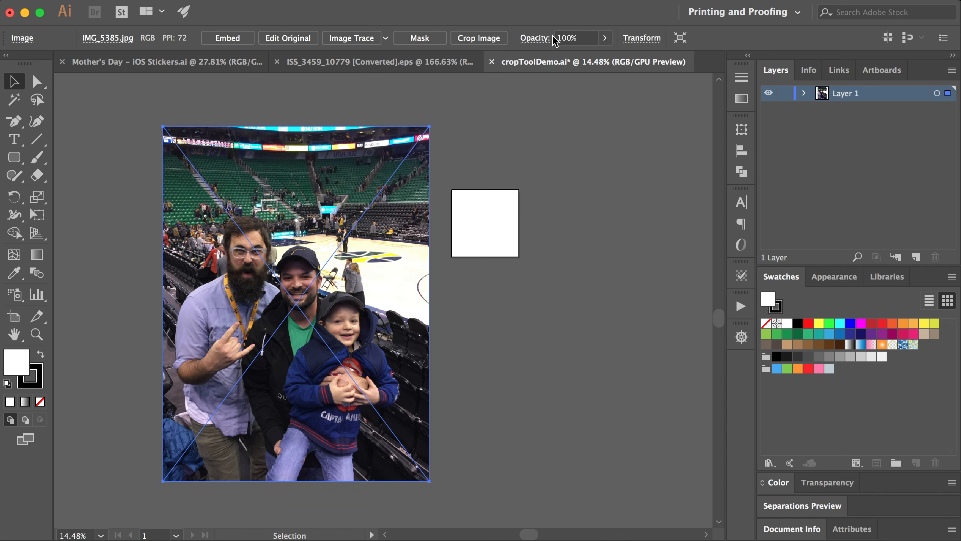
Move the cropped photo over the artboard and scale it down proportionally to about 895 px wide
{"action": "left_click_drag", "start_coordinate": [334, 300], "coordinate": [514, 211]}
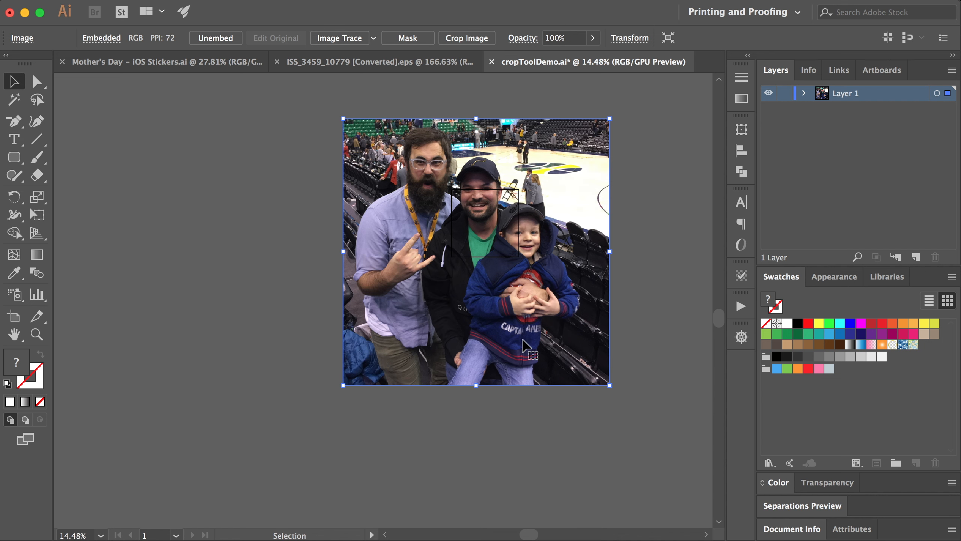
{"action": "left_click_drag", "start_coordinate": [610, 385], "coordinate": [525, 300]}
{"action": "left_click_drag", "start_coordinate": [479, 261], "coordinate": [486, 238]}
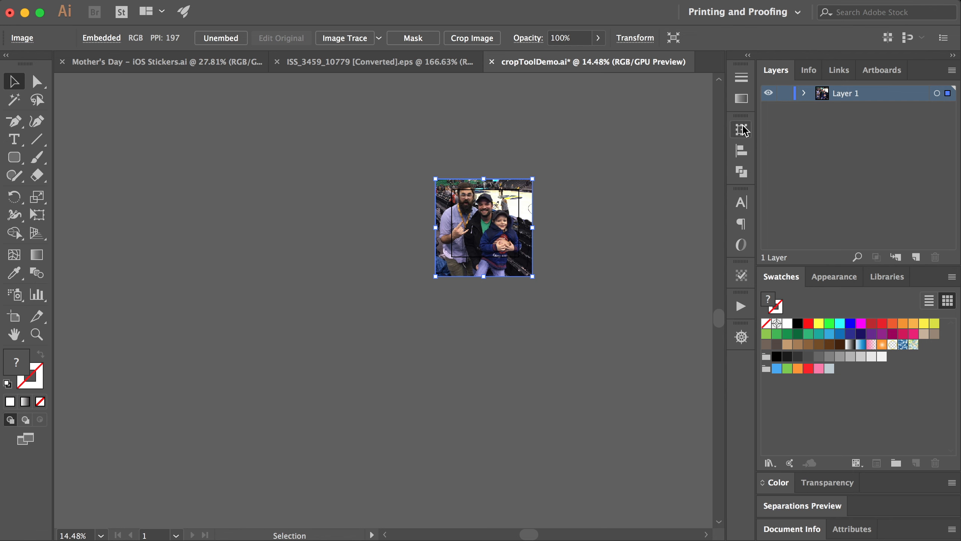
Set the cropped photo's width to 616 px with its proportions linked
{"action": "left_click", "coordinate": [744, 130]}
{"action": "double_click", "coordinate": [663, 147]}
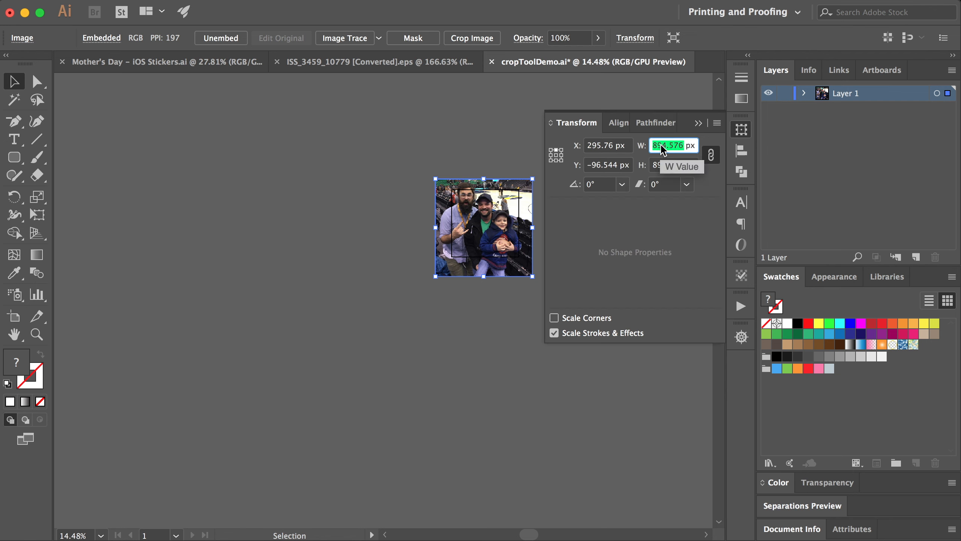
{"action": "type", "text": "616"}
{"action": "key", "text": "Return"}
Center the photo horizontally and vertically on the artboard
{"action": "left_click", "coordinate": [741, 155]}
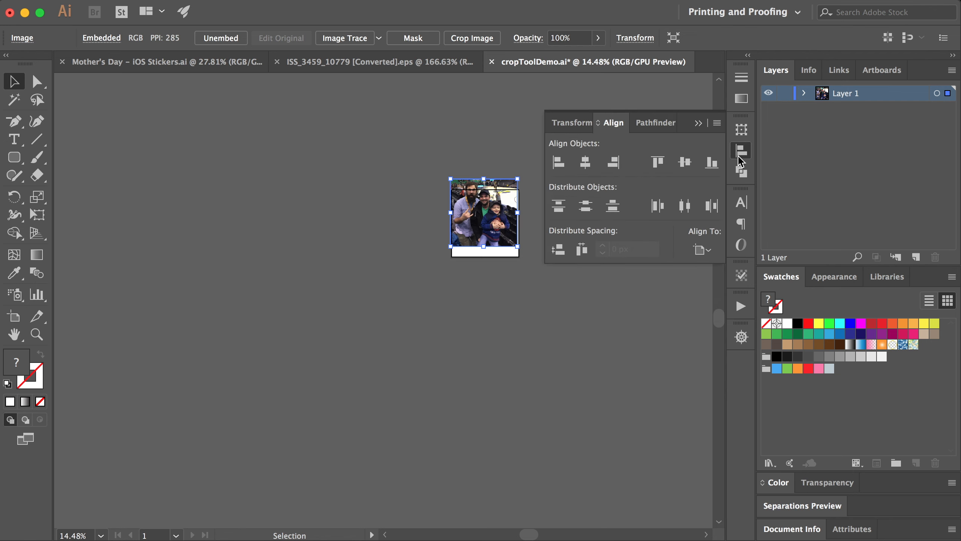
{"action": "left_click", "coordinate": [703, 250]}
{"action": "left_click", "coordinate": [586, 163]}
{"action": "left_click", "coordinate": [585, 163]}
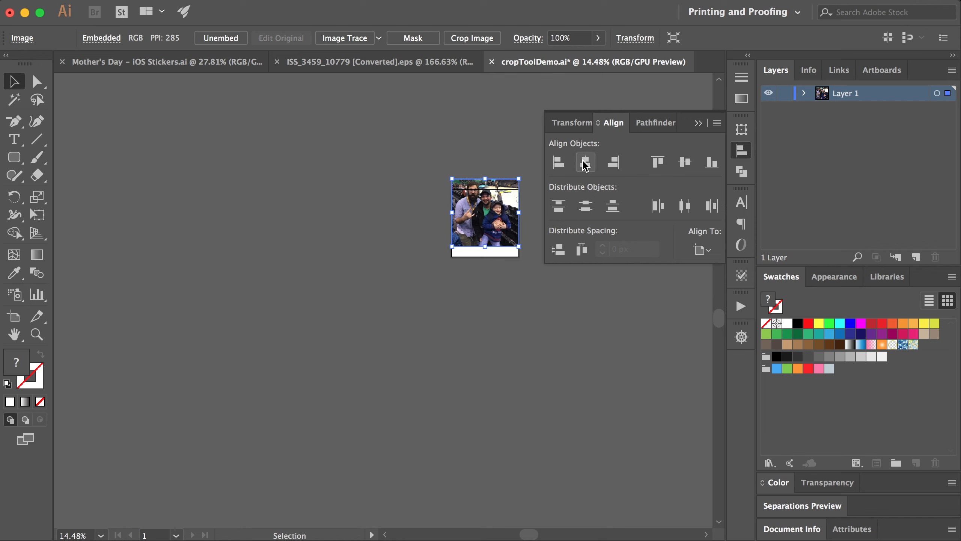
{"action": "left_click", "coordinate": [685, 163]}
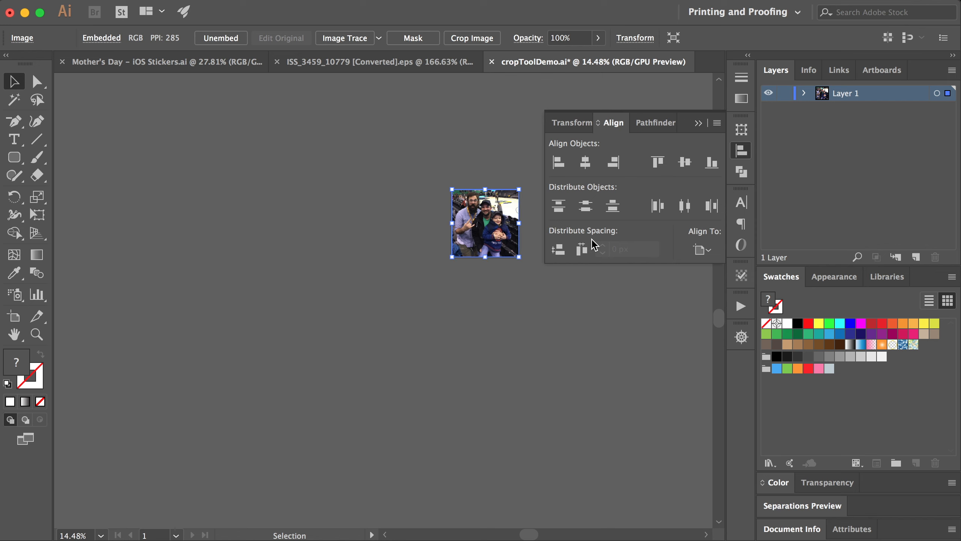
{"action": "left_click", "coordinate": [696, 124]}
Deselect the cropped photo and examine how it fits the artboard, up close and from further away
{"action": "scroll", "coordinate": [562, 316], "scroll_direction": "up", "scroll_amount": 3}
{"action": "scroll", "coordinate": [562, 316], "scroll_direction": "up", "scroll_amount": 5}
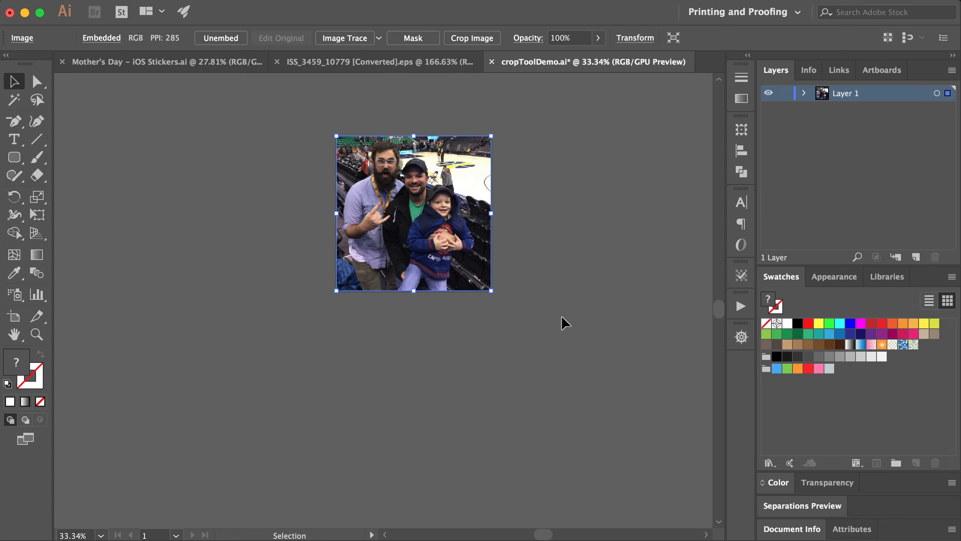
{"action": "scroll", "coordinate": [561, 316], "scroll_direction": "up", "scroll_amount": 3}
{"action": "scroll", "coordinate": [562, 314], "scroll_direction": "up", "scroll_amount": 5}
{"action": "scroll", "coordinate": [561, 314], "scroll_direction": "left", "scroll_amount": 4}
{"action": "left_click", "coordinate": [562, 314]}
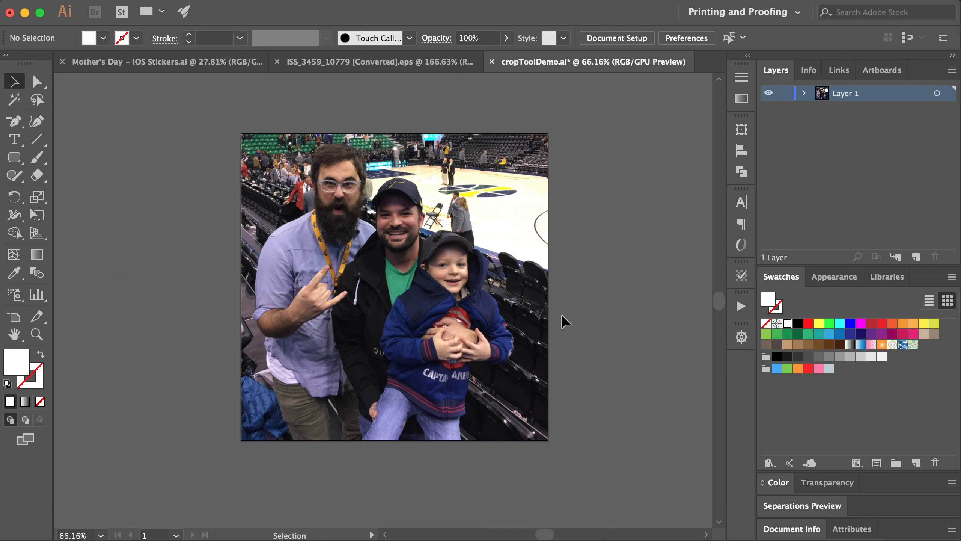
{"action": "scroll", "coordinate": [561, 314], "scroll_direction": "down", "scroll_amount": 5}
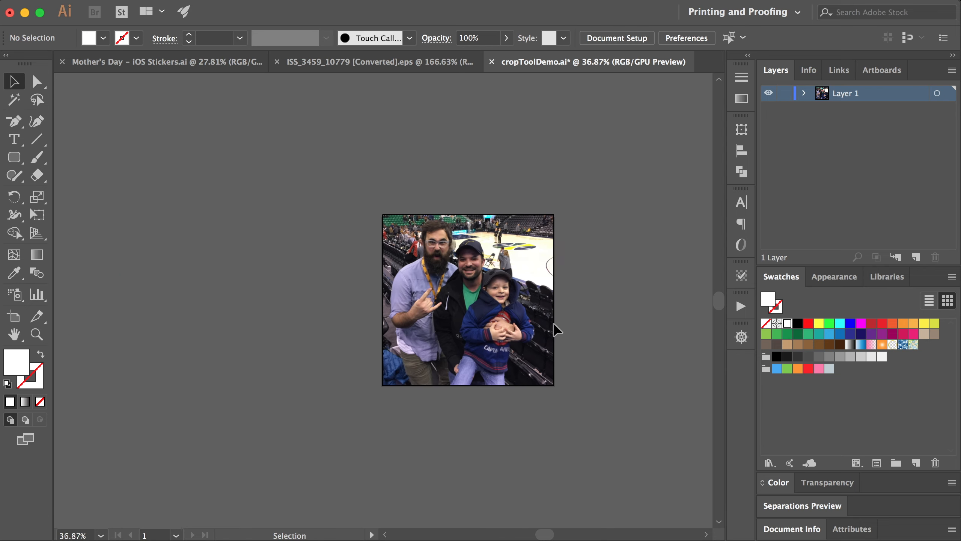
{"action": "scroll", "coordinate": [555, 330], "scroll_direction": "down", "scroll_amount": 2}
{"action": "scroll", "coordinate": [555, 330], "scroll_direction": "up", "scroll_amount": 3}
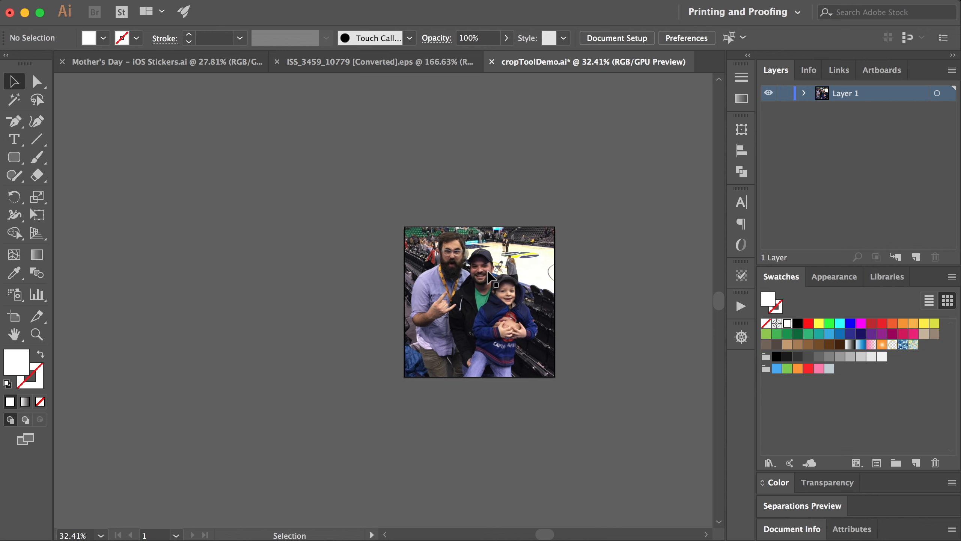
{"action": "scroll", "coordinate": [212, 120], "scroll_direction": "left", "scroll_amount": 2}
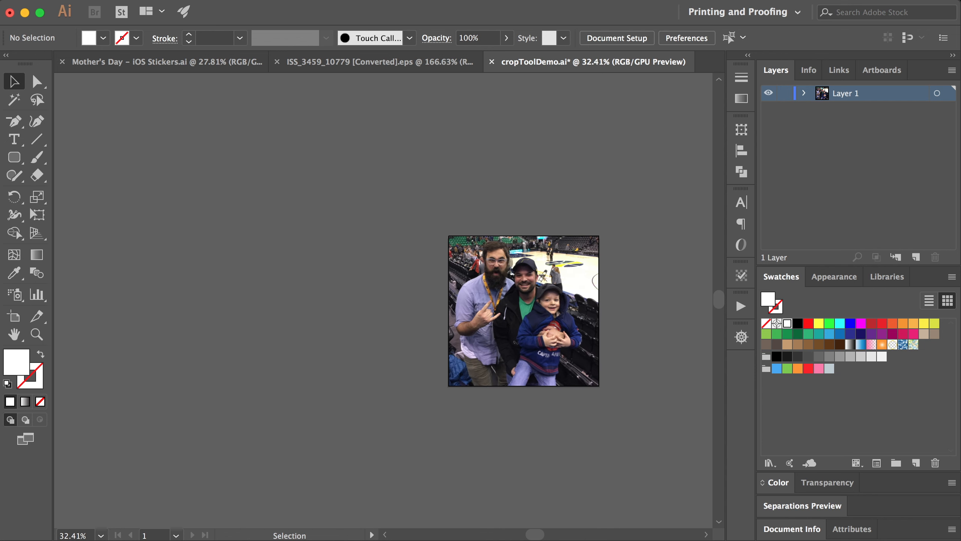
Place the second linked photo, IMG_5389.jpg, at full size in the document
{"action": "left_click", "coordinate": [133, 0]}
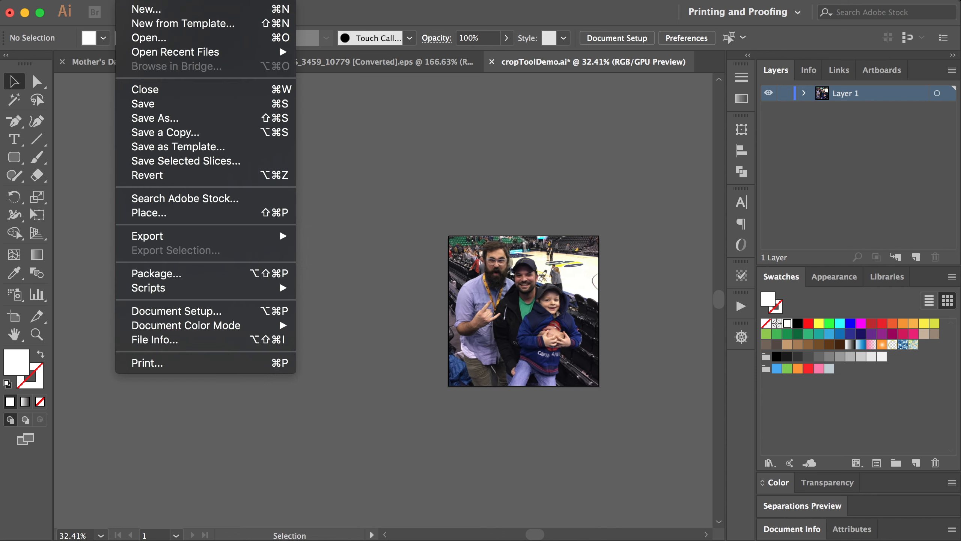
{"action": "left_click", "coordinate": [154, 213]}
{"action": "double_click", "coordinate": [521, 184]}
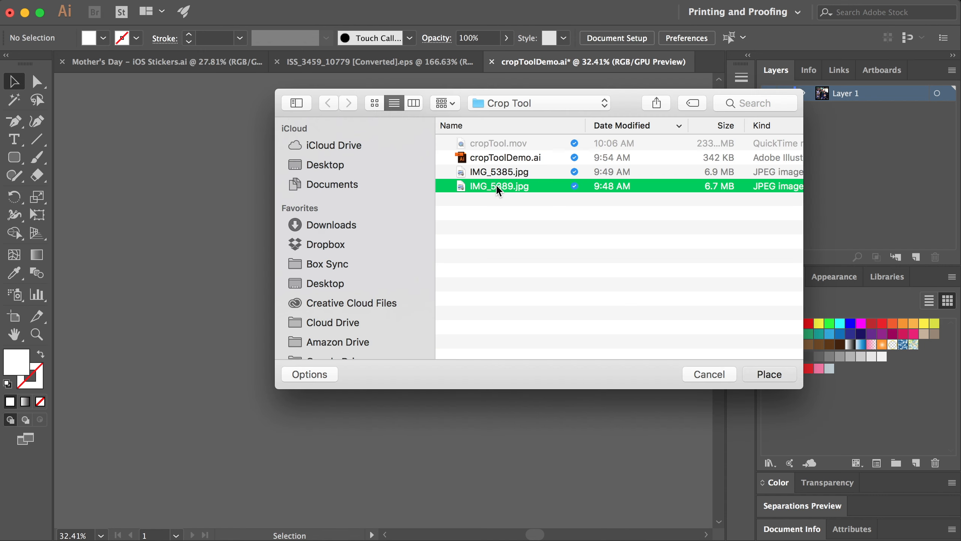
{"action": "left_click", "coordinate": [125, 149]}
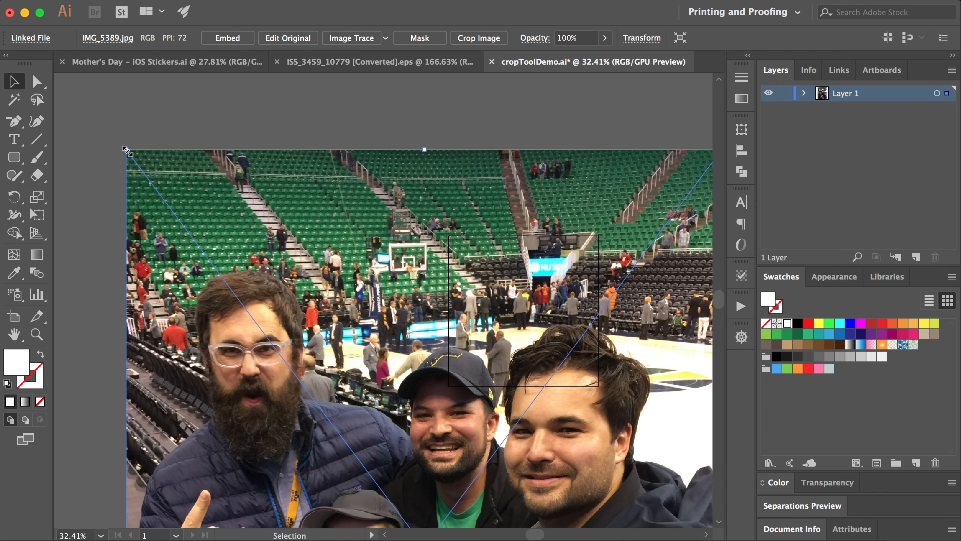
Move the second photo clear of the artboard to its right side and keep it selected
{"action": "scroll", "coordinate": [125, 150], "scroll_direction": "down", "scroll_amount": 3}
{"action": "left_click_drag", "start_coordinate": [178, 307], "coordinate": [428, 290]}
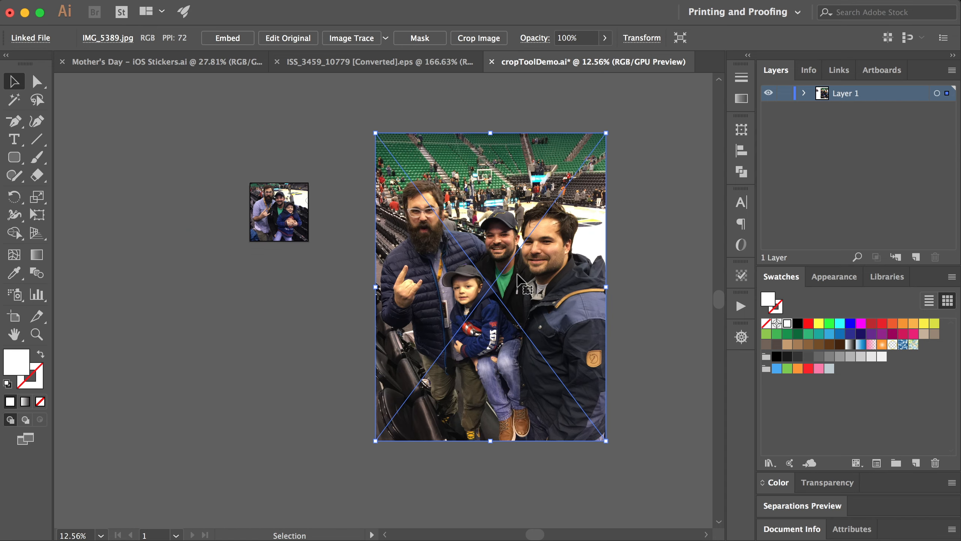
{"action": "left_click", "coordinate": [624, 278]}
{"action": "key", "text": "super+z"}
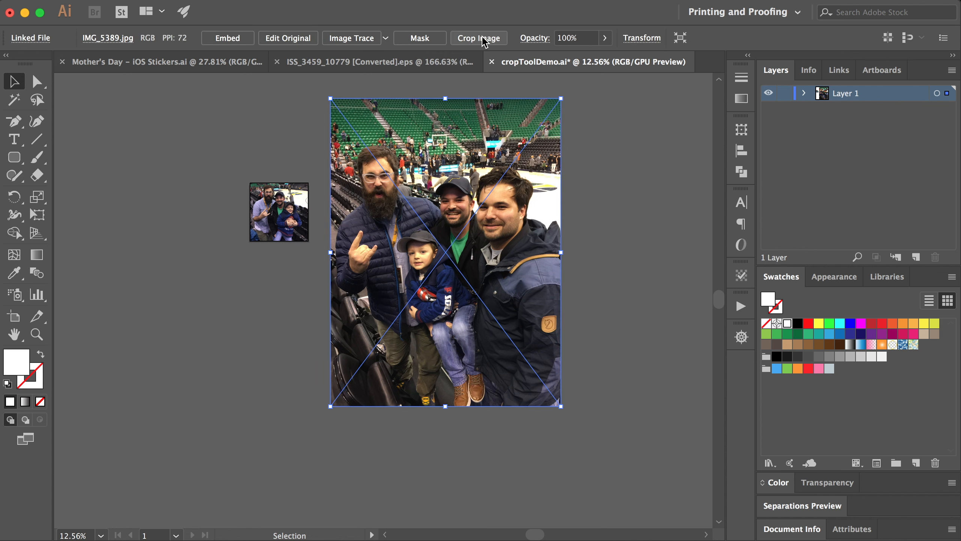
Apply a clipping mask to the second photo and pull the mask's top and bottom edges inward to a nearly square shape
{"action": "left_click", "coordinate": [421, 38]}
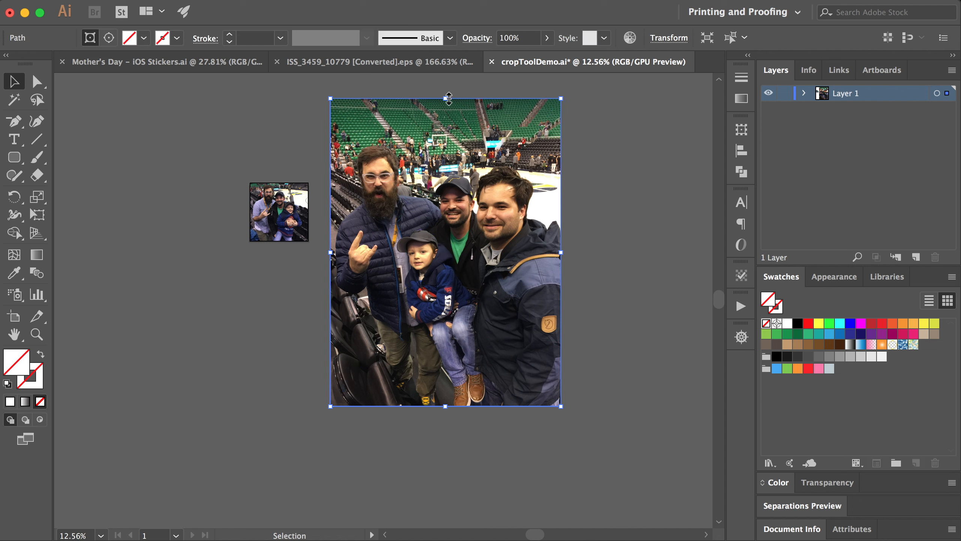
{"action": "left_click_drag", "start_coordinate": [445, 99], "coordinate": [445, 138]}
{"action": "left_click_drag", "start_coordinate": [450, 407], "coordinate": [456, 363]}
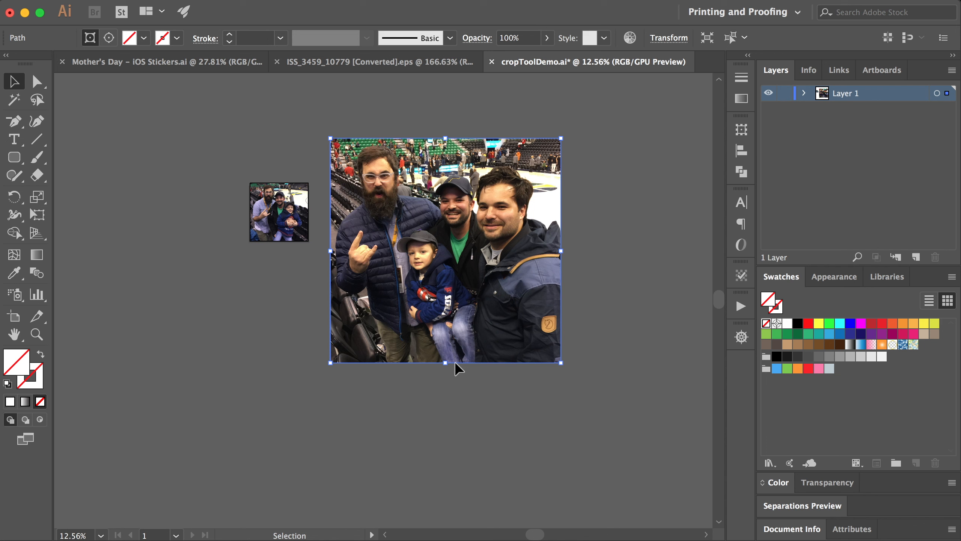
Move the masked photo farther right of the artboard and isolate its clipping path for editing
{"action": "left_click", "coordinate": [391, 407]}
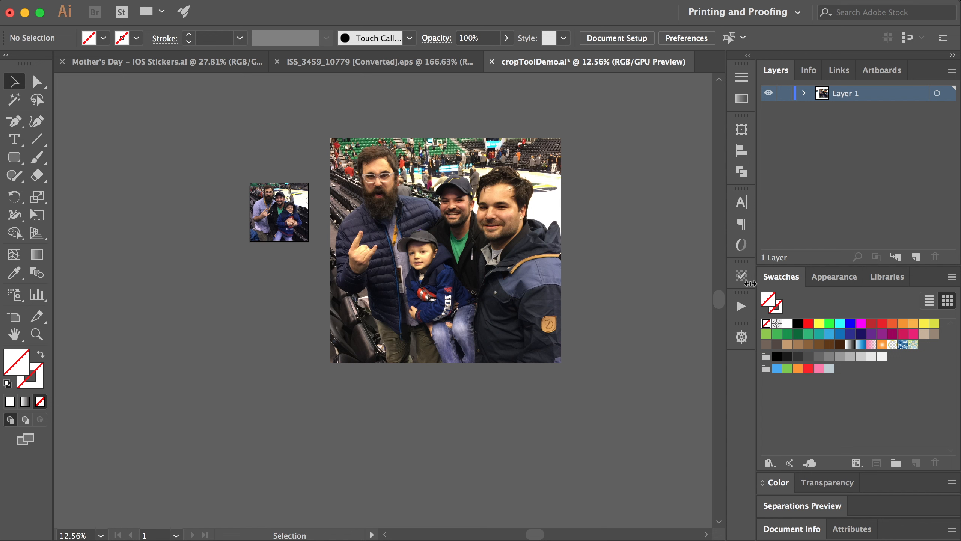
{"action": "left_click_drag", "start_coordinate": [491, 240], "coordinate": [571, 240]}
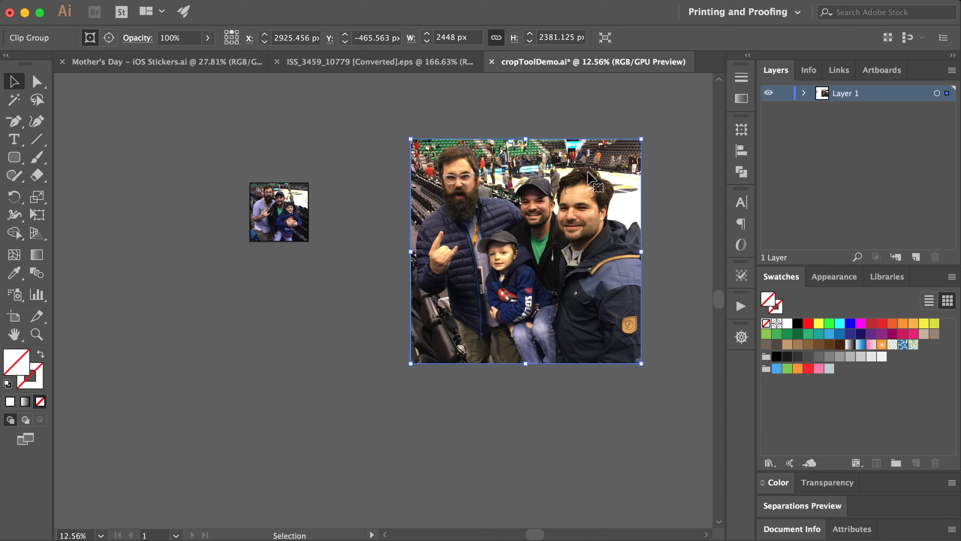
{"action": "double_click", "coordinate": [572, 143]}
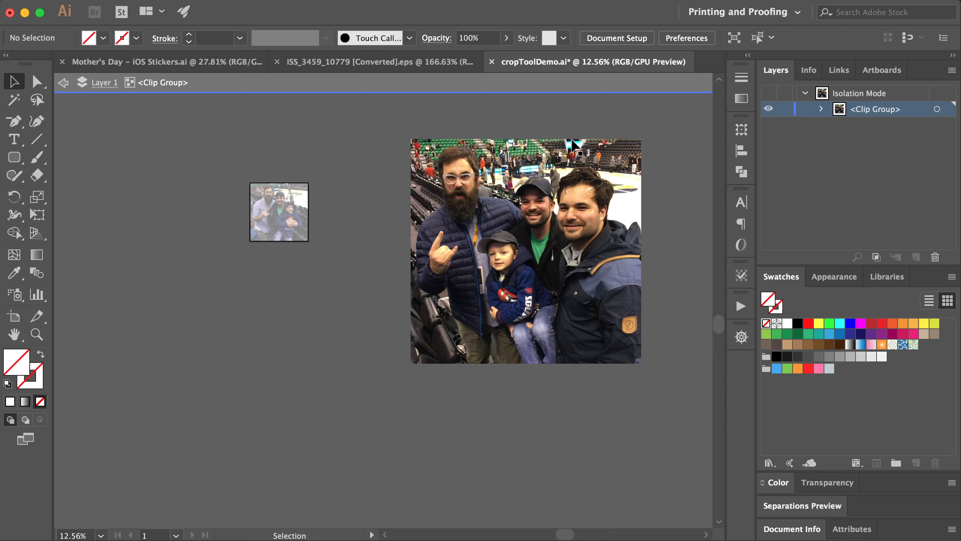
{"action": "double_click", "coordinate": [572, 143]}
{"action": "scroll", "coordinate": [566, 152], "scroll_direction": "up", "scroll_amount": 2}
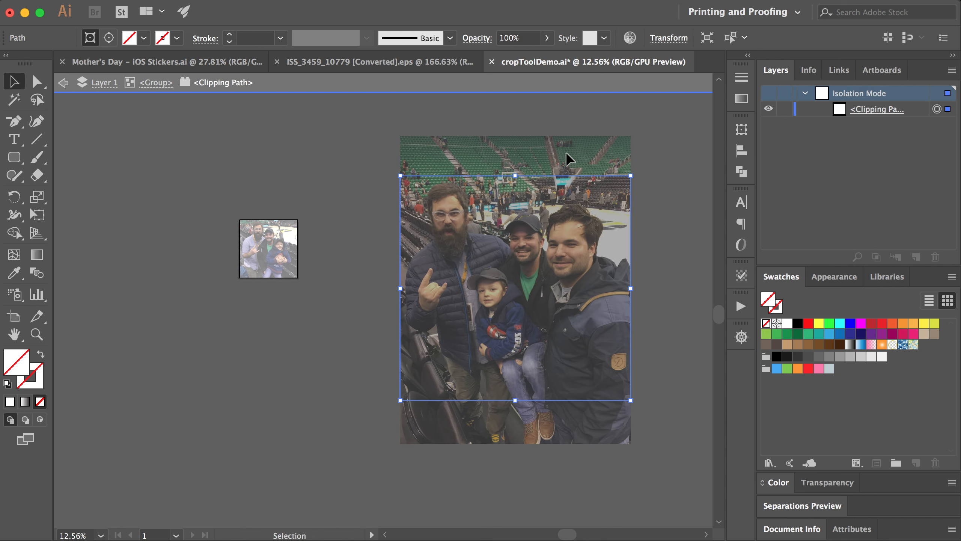
Extend the clipping path's top and bottom edges outward, pull both back in to a nearly square crop, and exit isolation mode
{"action": "left_click_drag", "start_coordinate": [517, 177], "coordinate": [517, 151]}
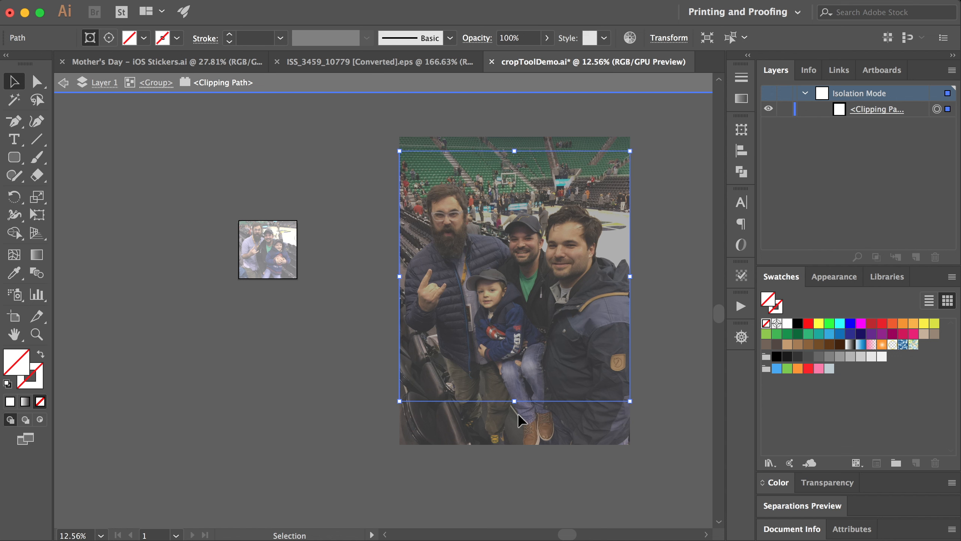
{"action": "left_click_drag", "start_coordinate": [514, 400], "coordinate": [518, 448]}
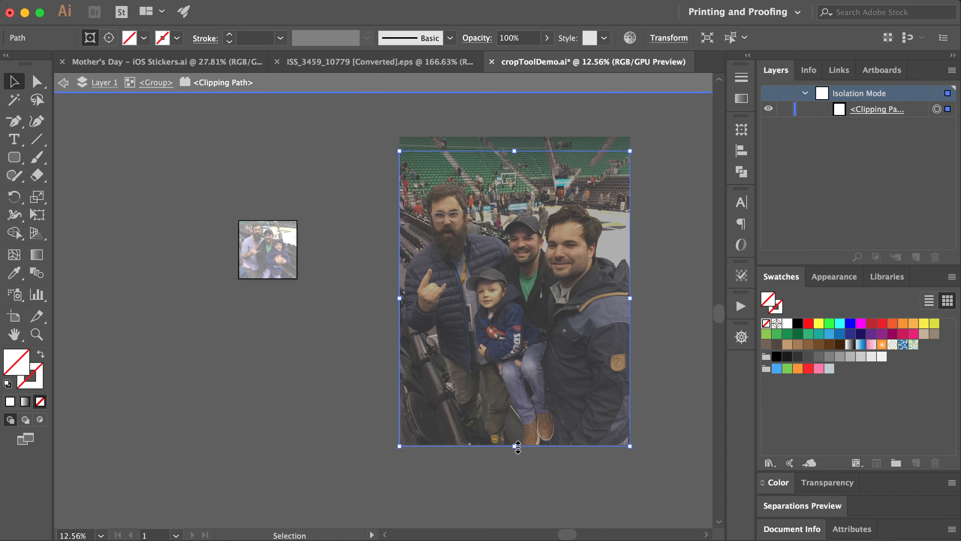
{"action": "left_click_drag", "start_coordinate": [519, 151], "coordinate": [515, 172]}
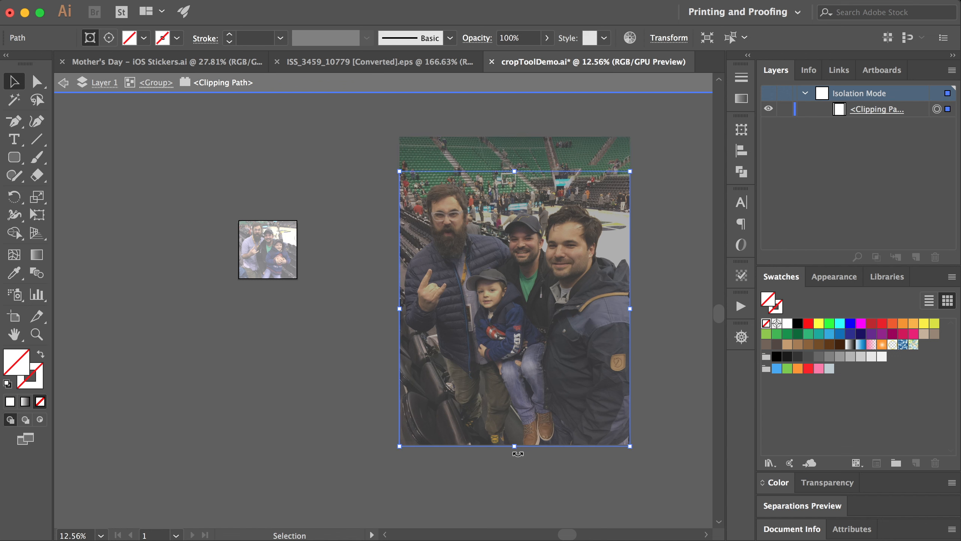
{"action": "left_click_drag", "start_coordinate": [514, 445], "coordinate": [514, 410]}
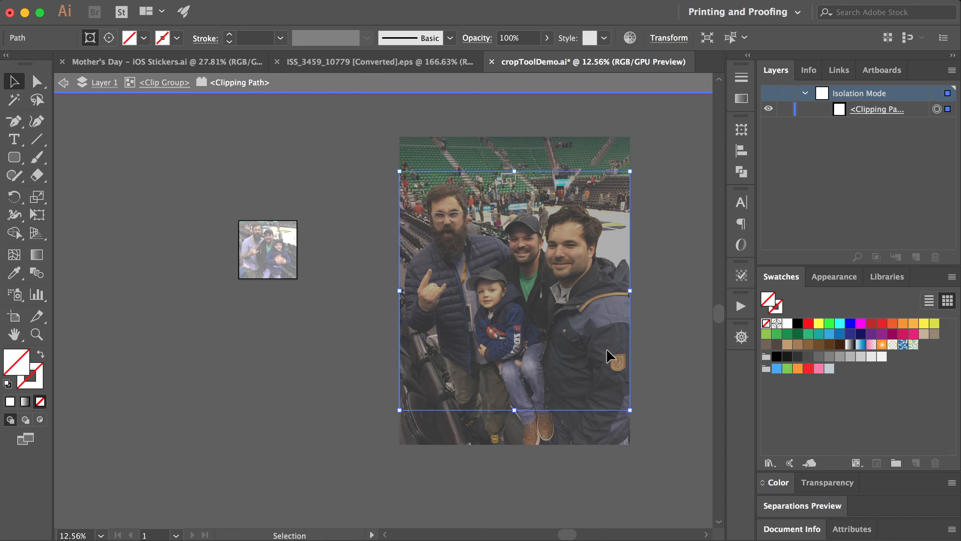
{"action": "key", "text": "Escape"}
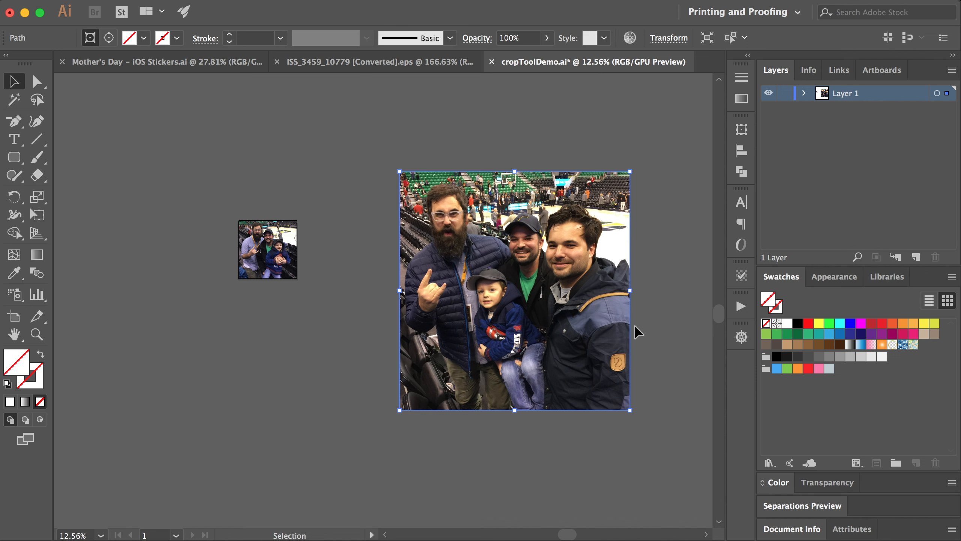